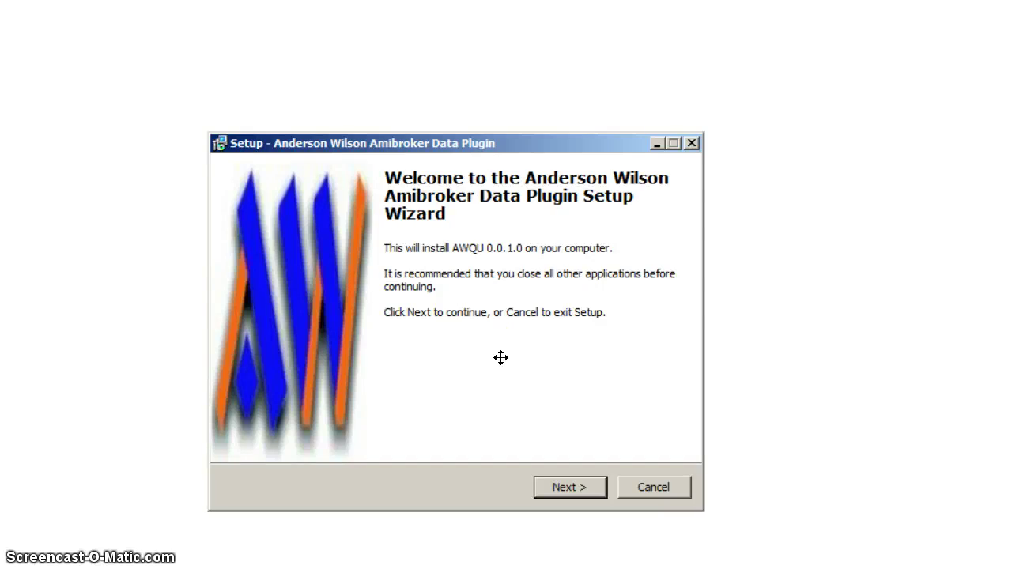
Accept the licence agreement and keep the default plugin install folder.
{"action": "key", "text": "Return"}
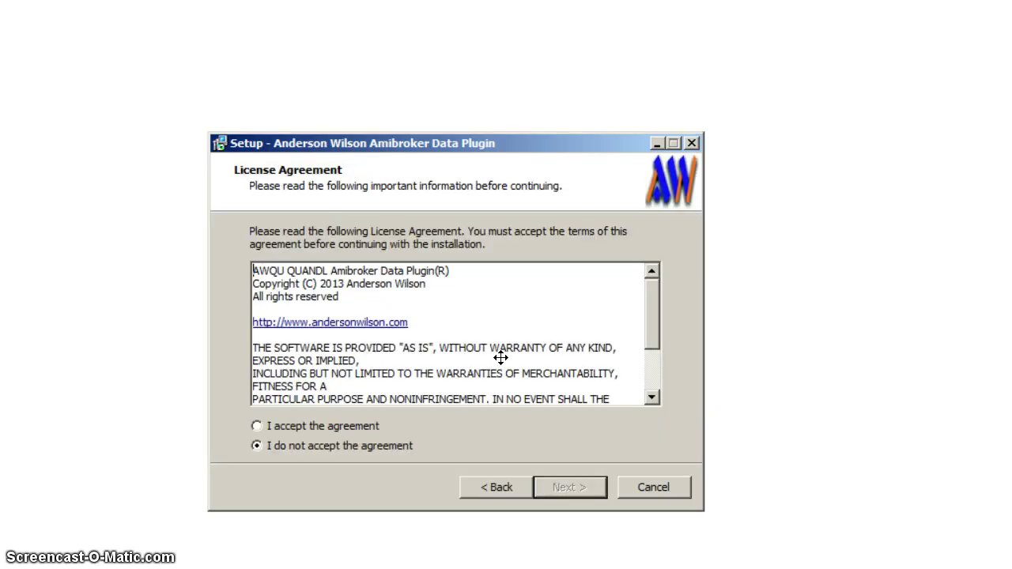
{"action": "left_click", "coordinate": [332, 426]}
{"action": "left_click", "coordinate": [586, 487]}
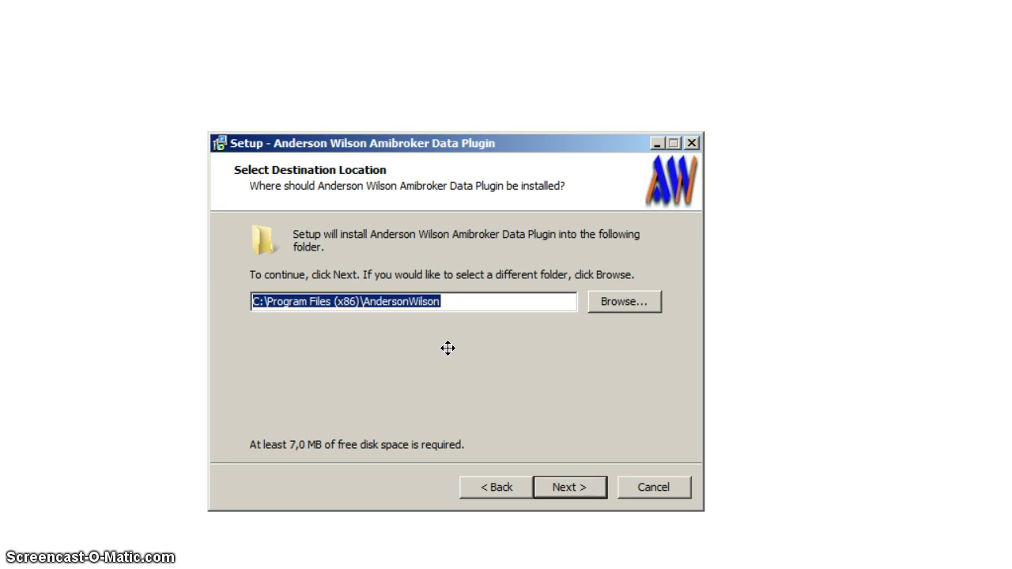
{"action": "left_click", "coordinate": [576, 487]}
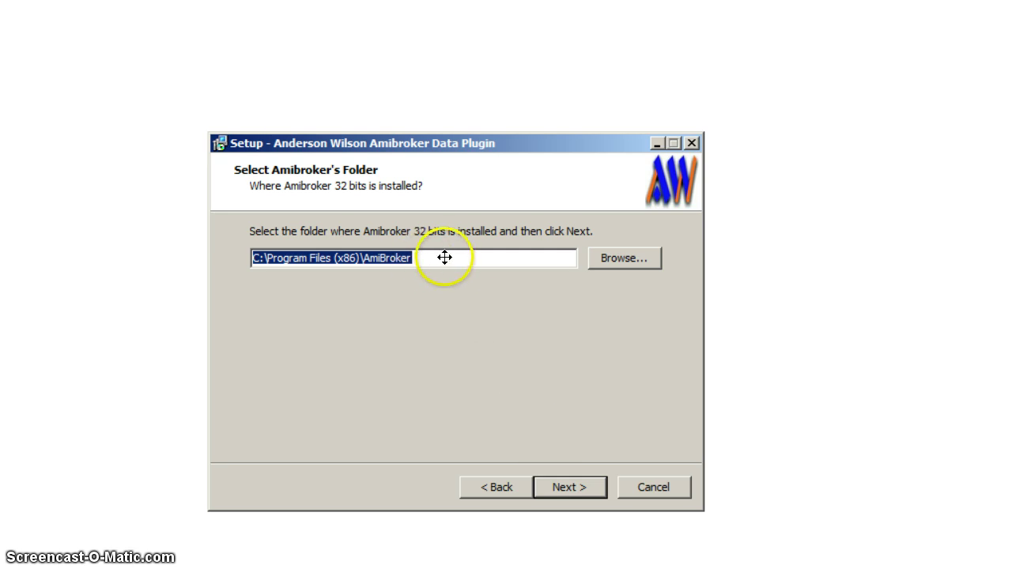
Keep the default AmiBroker folder, install, and cancel the Visual C++ 2012 redistributable setup.
{"action": "left_click", "coordinate": [565, 486]}
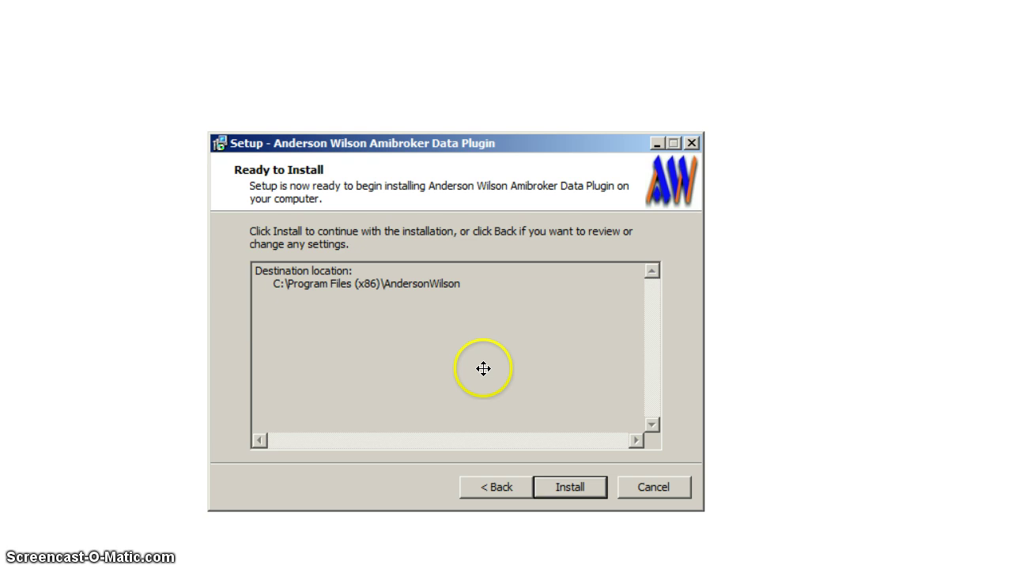
{"action": "left_click", "coordinate": [579, 484]}
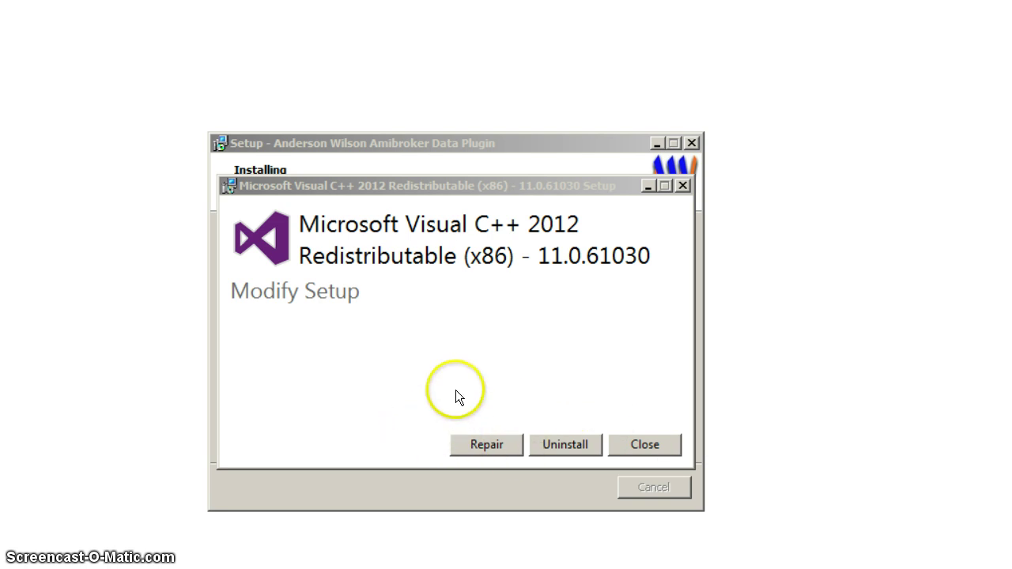
{"action": "left_click", "coordinate": [649, 443]}
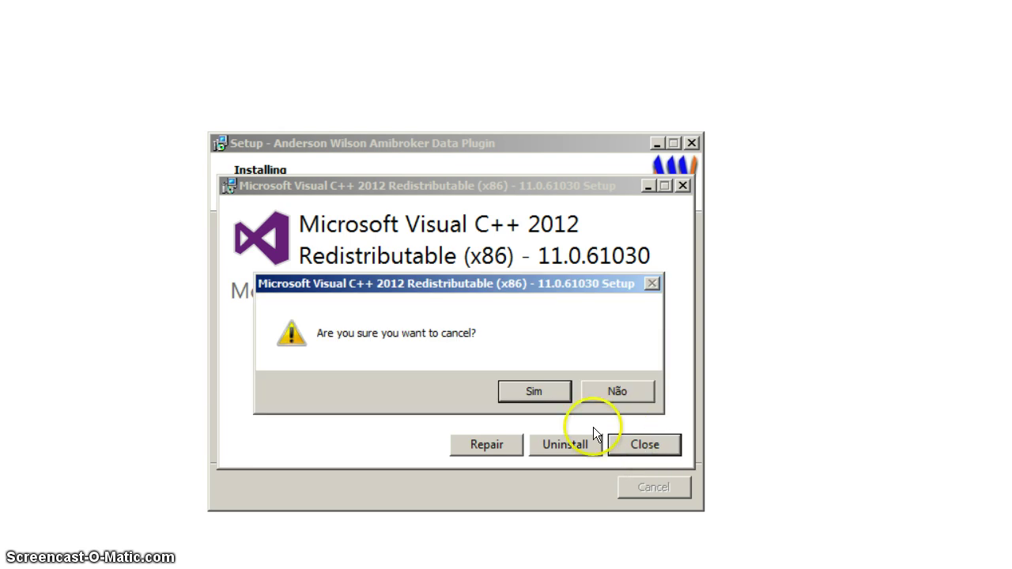
{"action": "left_click", "coordinate": [537, 389]}
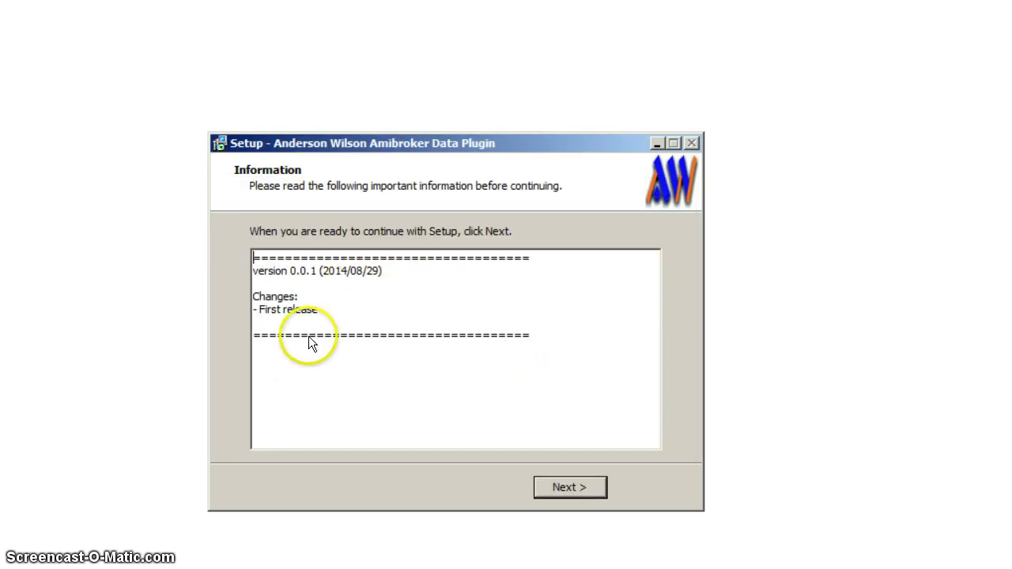
Finish setup past the release notes and acknowledge AmiBroker's non-certified AWQU.dll plugin warning.
{"action": "left_click", "coordinate": [587, 494]}
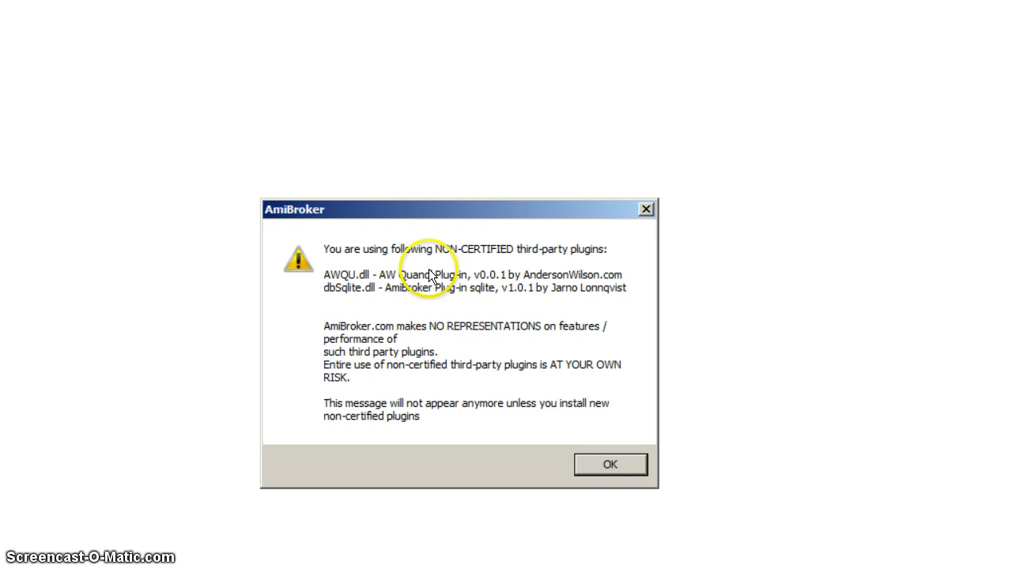
{"action": "left_click", "coordinate": [610, 465]}
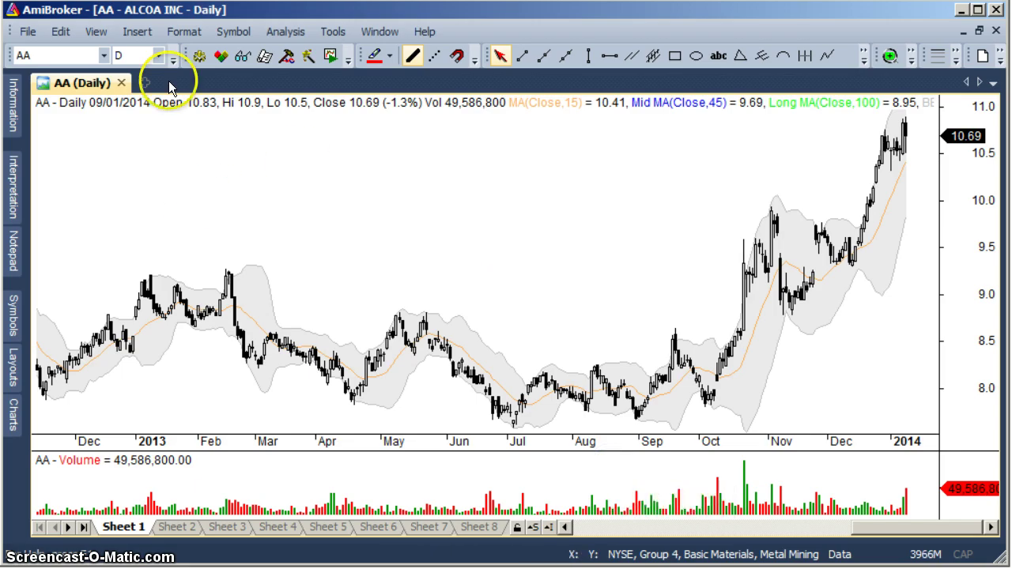
Start a new database named QUANDL, not loaded at startup, and create its folder.
{"action": "left_click", "coordinate": [26, 30]}
{"action": "mouse_move", "coordinate": [76, 53]}
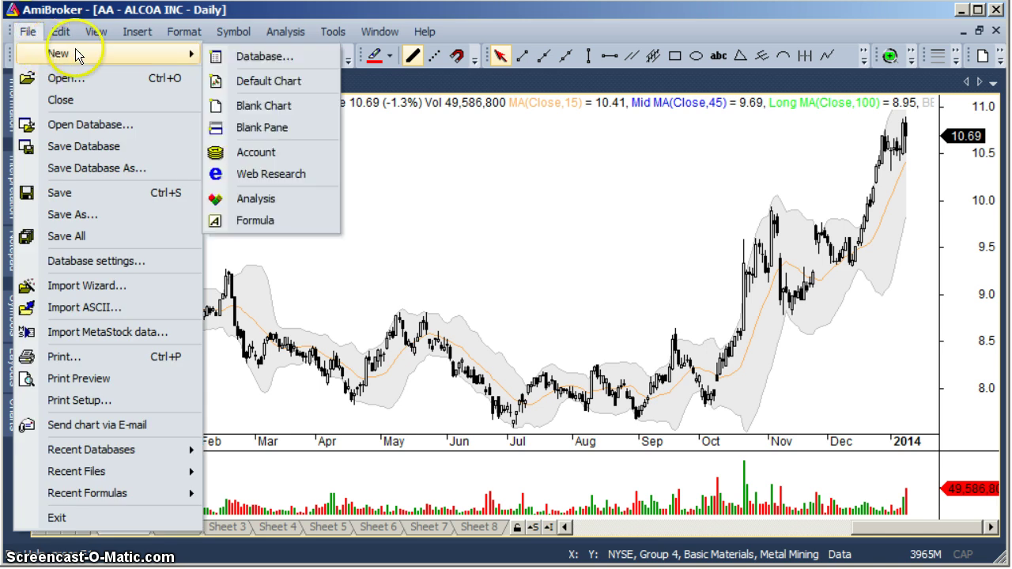
{"action": "left_click", "coordinate": [242, 56]}
{"action": "left_click", "coordinate": [427, 223]}
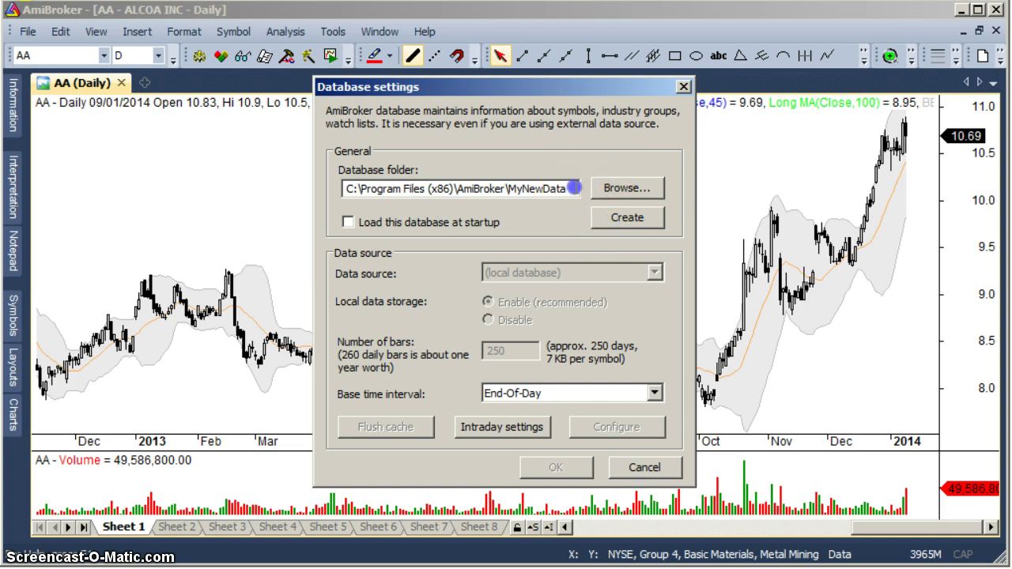
{"action": "left_click_drag", "start_coordinate": [576, 188], "coordinate": [514, 188]}
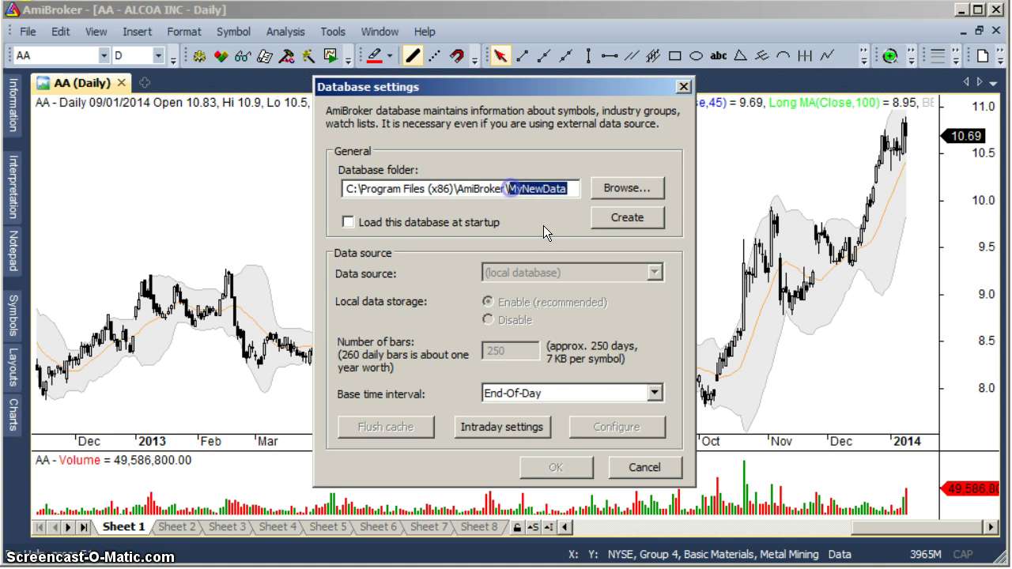
{"action": "type", "text": "QUANDL"}
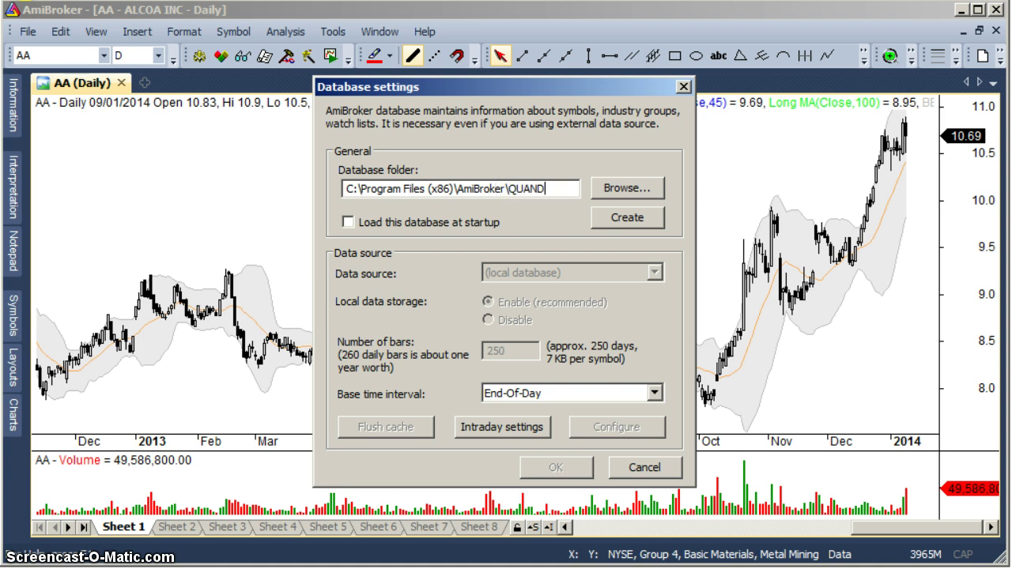
{"action": "left_click", "coordinate": [631, 219]}
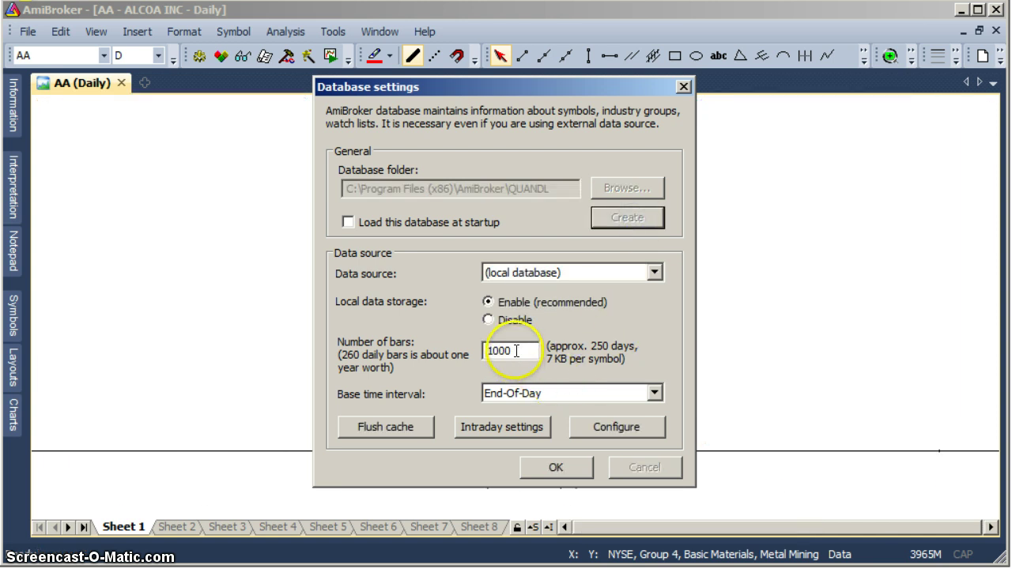
Set 10000 bars and AW Quandl Plug-in as data source, then dismiss the connection notice.
{"action": "left_click_drag", "start_coordinate": [509, 351], "coordinate": [456, 358]}
{"action": "type", "text": "10000"}
{"action": "left_click", "coordinate": [650, 273]}
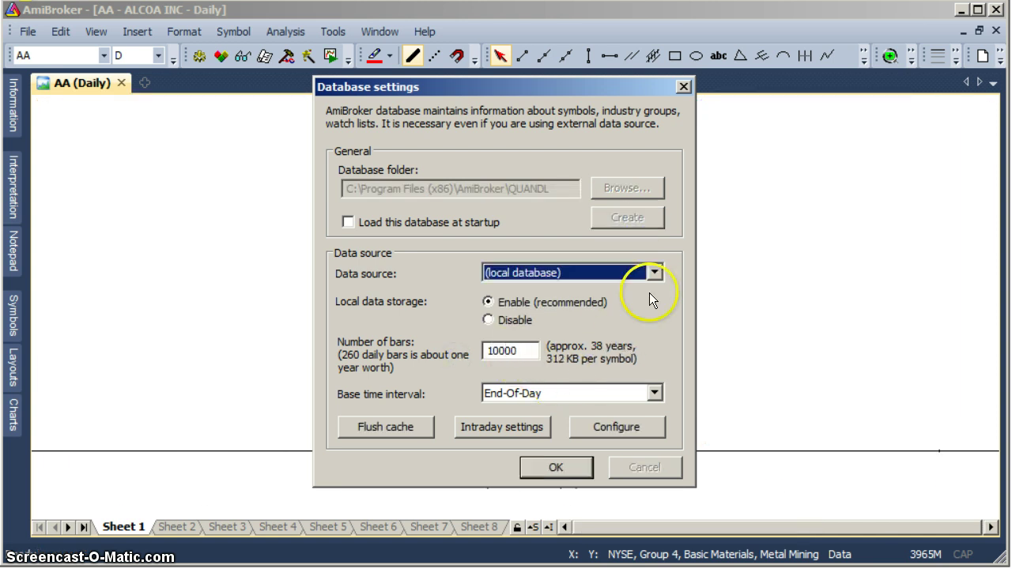
{"action": "left_click", "coordinate": [655, 273]}
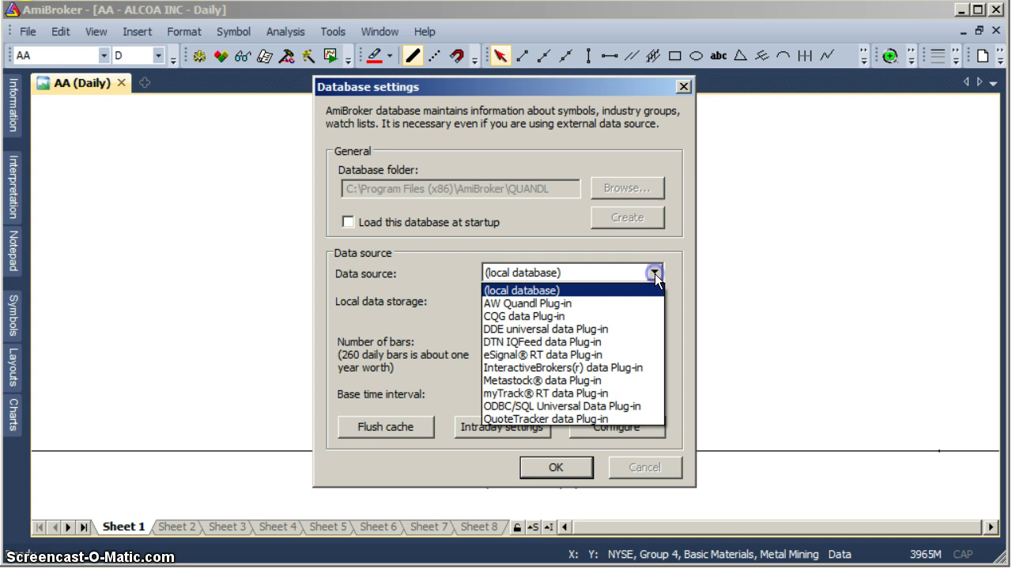
{"action": "left_click", "coordinate": [529, 304]}
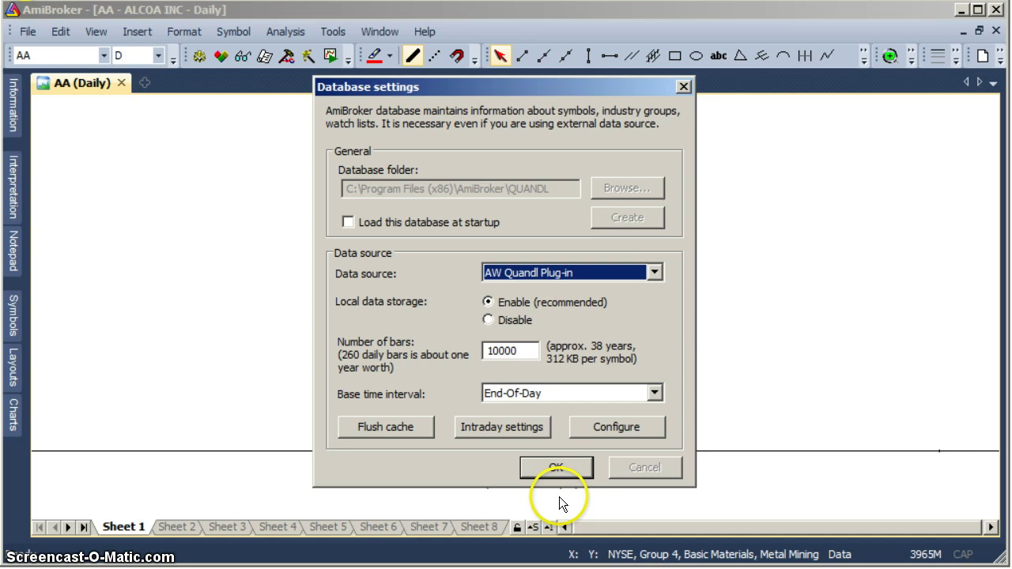
{"action": "left_click", "coordinate": [563, 467]}
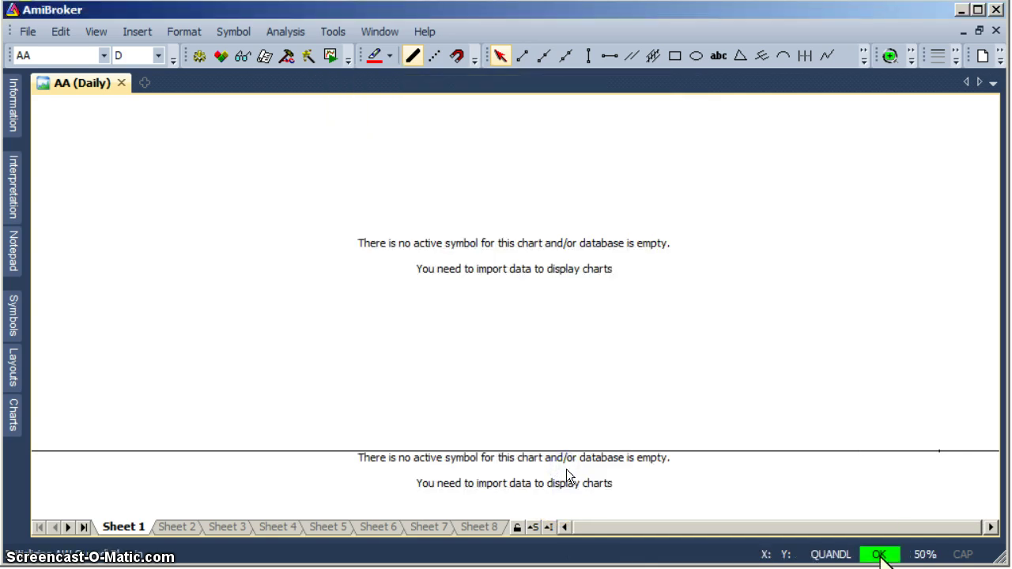
{"action": "mouse_move", "coordinate": [880, 555]}
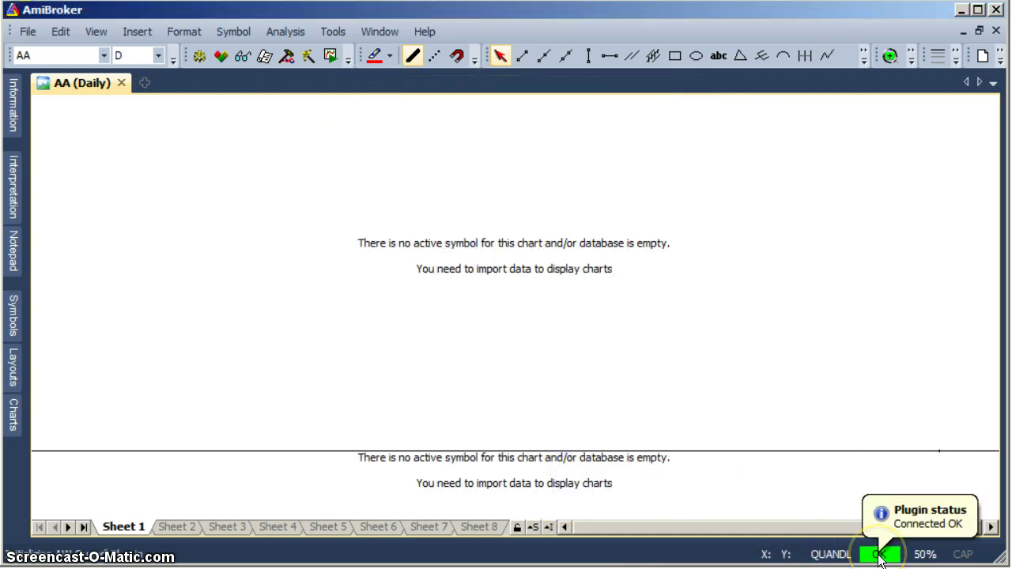
{"action": "left_click", "coordinate": [880, 556]}
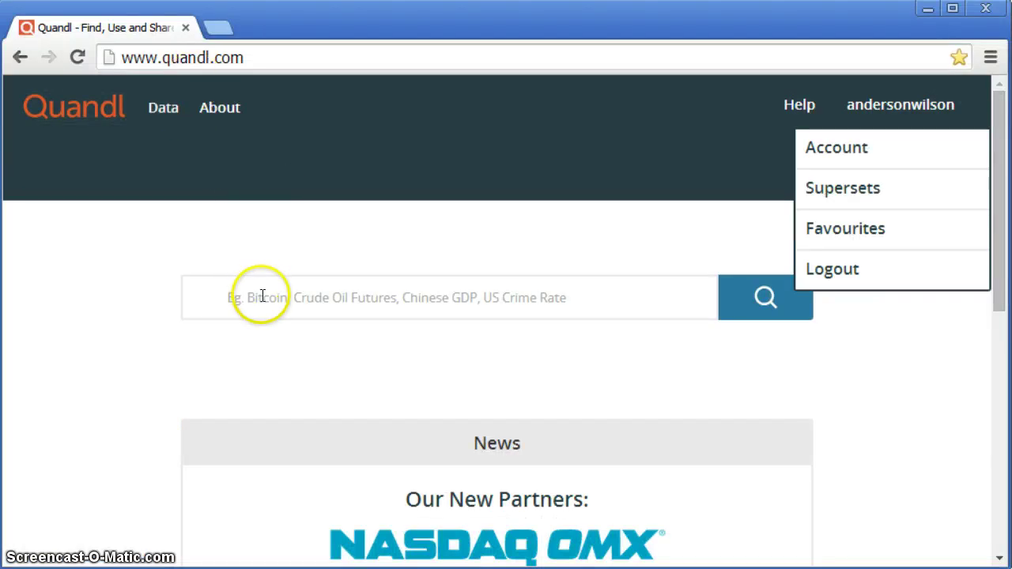
Search Quandl for Apple and open the Apple Inc. (AAPL) Google Finance dataset.
{"action": "left_click", "coordinate": [261, 296]}
{"action": "type", "text": "APPL"}
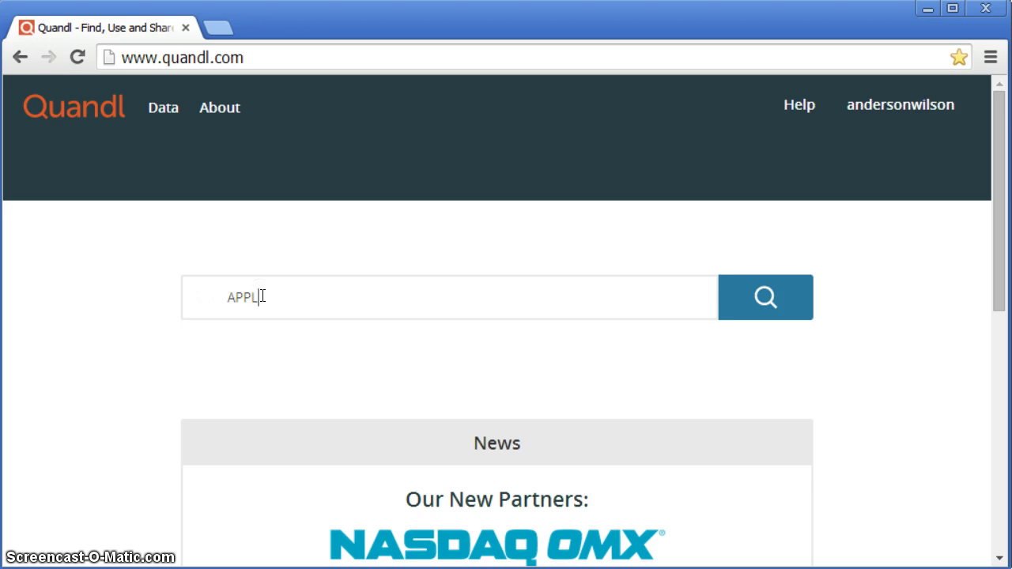
{"action": "key", "text": "Return"}
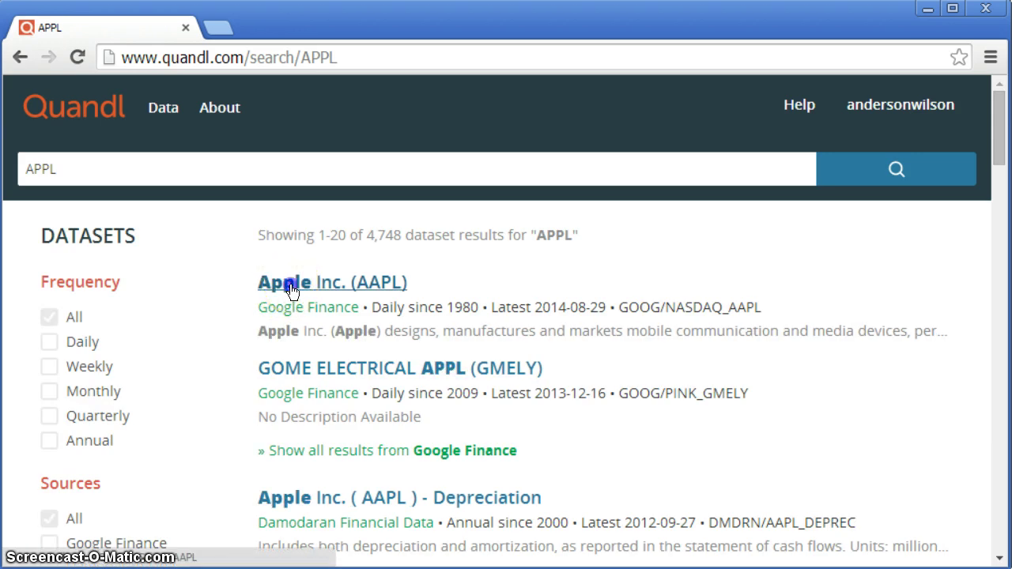
{"action": "left_click", "coordinate": [441, 315]}
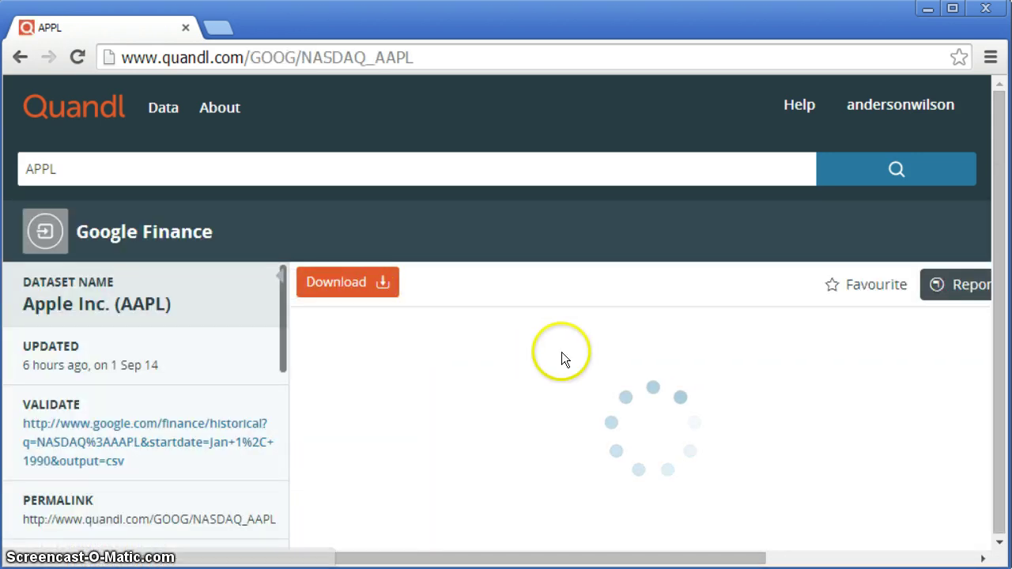
{"action": "scroll", "coordinate": [561, 352], "scroll_direction": "down", "scroll_amount": 3}
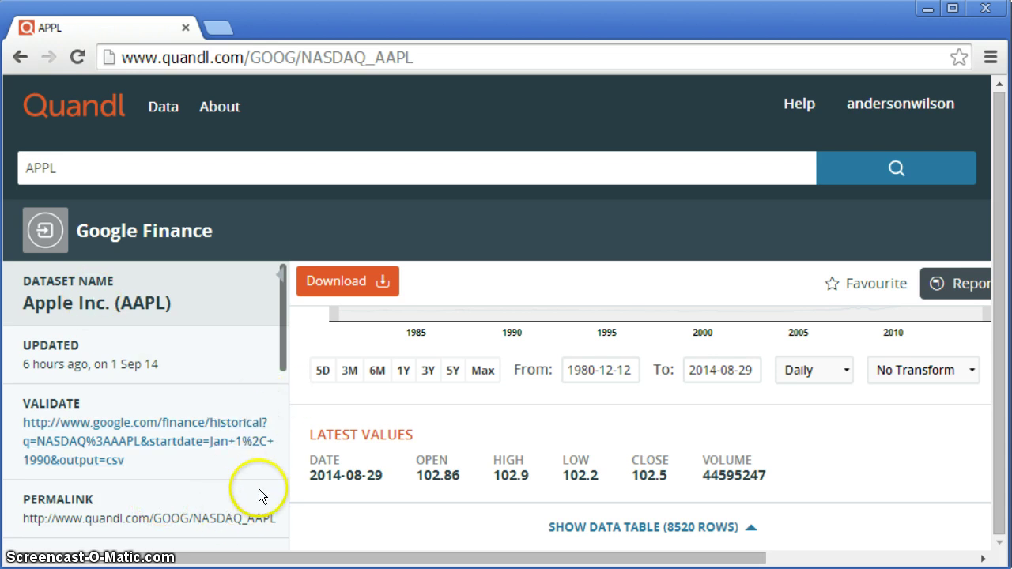
{"action": "scroll", "coordinate": [258, 489], "scroll_direction": "down", "scroll_amount": 4}
{"action": "scroll", "coordinate": [258, 490], "scroll_direction": "up", "scroll_amount": 4}
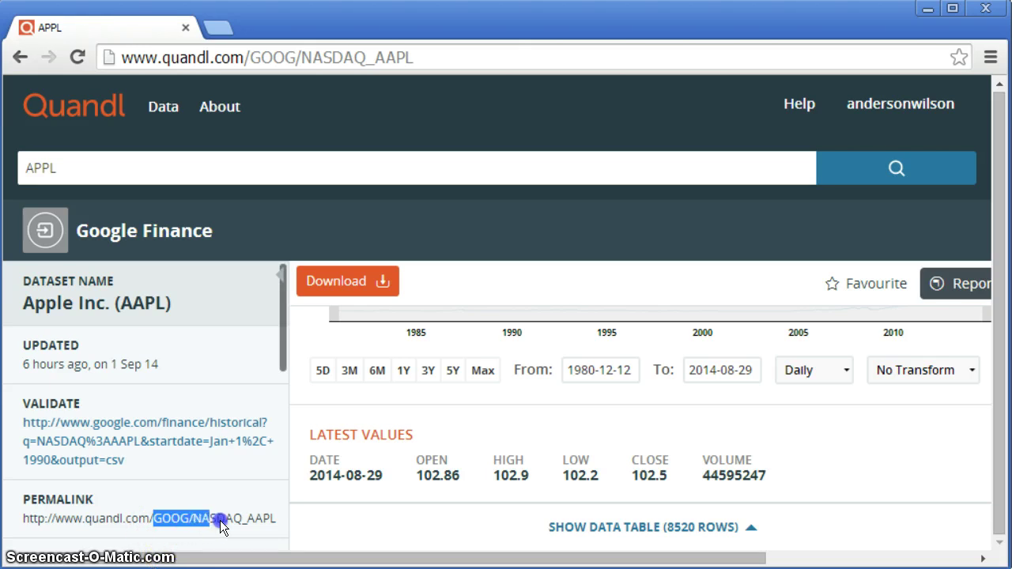
Copy the GOOG/NASDAQ_AAPL code from the permalink and return to AmiBroker.
{"action": "left_click_drag", "start_coordinate": [275, 526], "coordinate": [276, 526]}
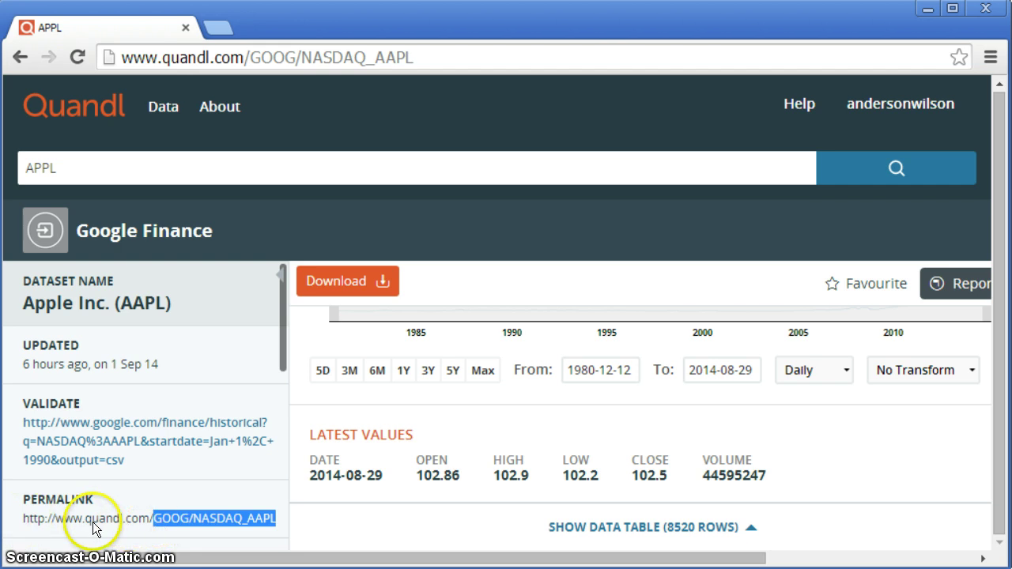
{"action": "right_click", "coordinate": [205, 524]}
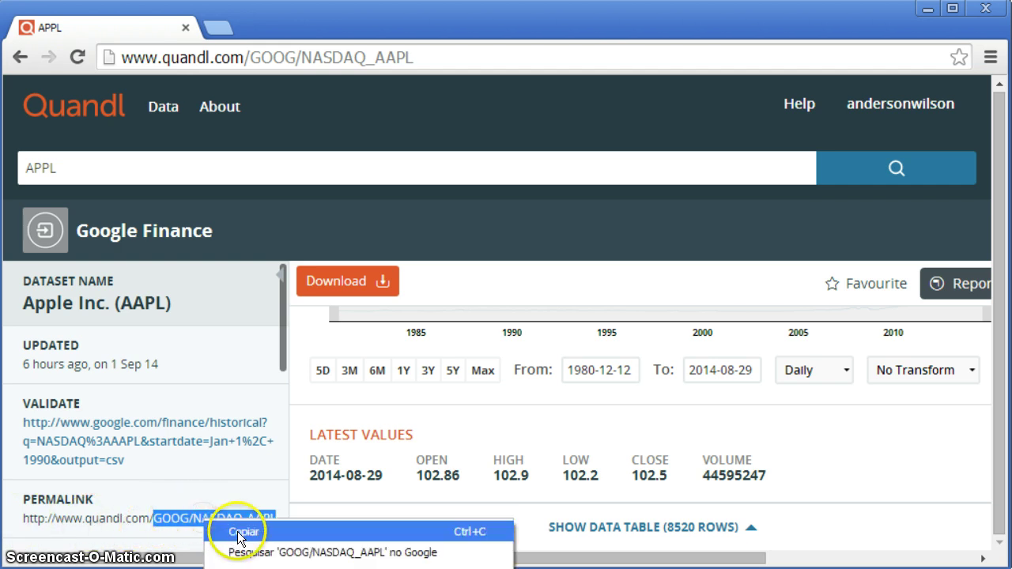
{"action": "left_click", "coordinate": [232, 532]}
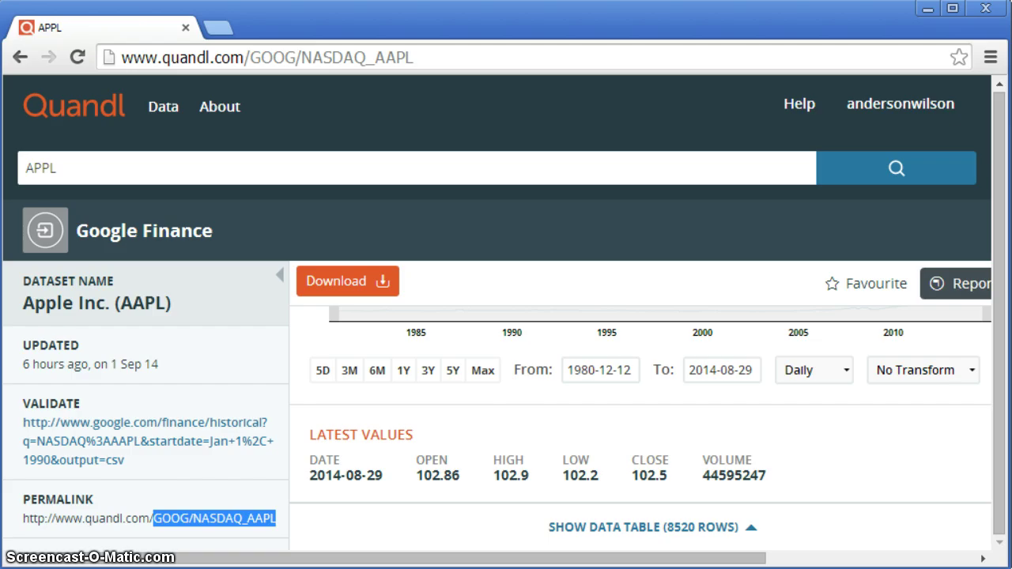
{"action": "key", "text": "alt+Tab"}
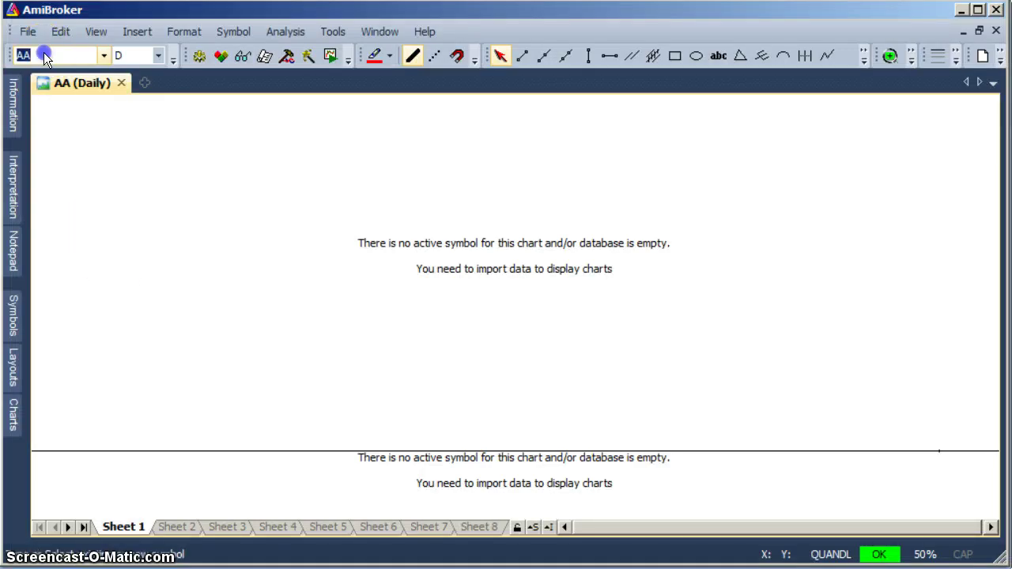
Paste GOOG/NASDAQ_AAPL as the chart symbol, confirm adding it, then return to the browser.
{"action": "right_click", "coordinate": [44, 52]}
{"action": "left_click", "coordinate": [92, 105]}
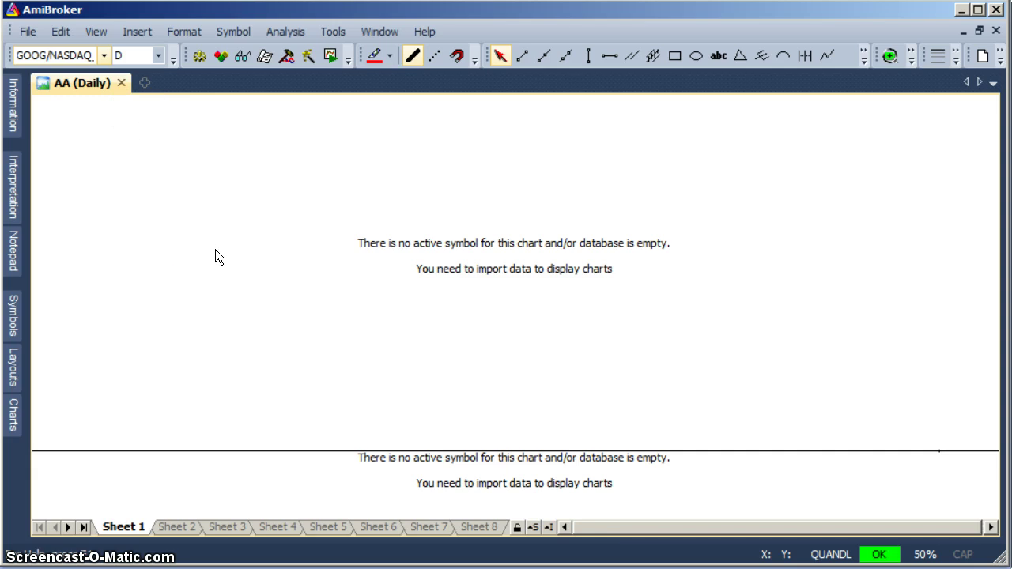
{"action": "key", "text": "Return"}
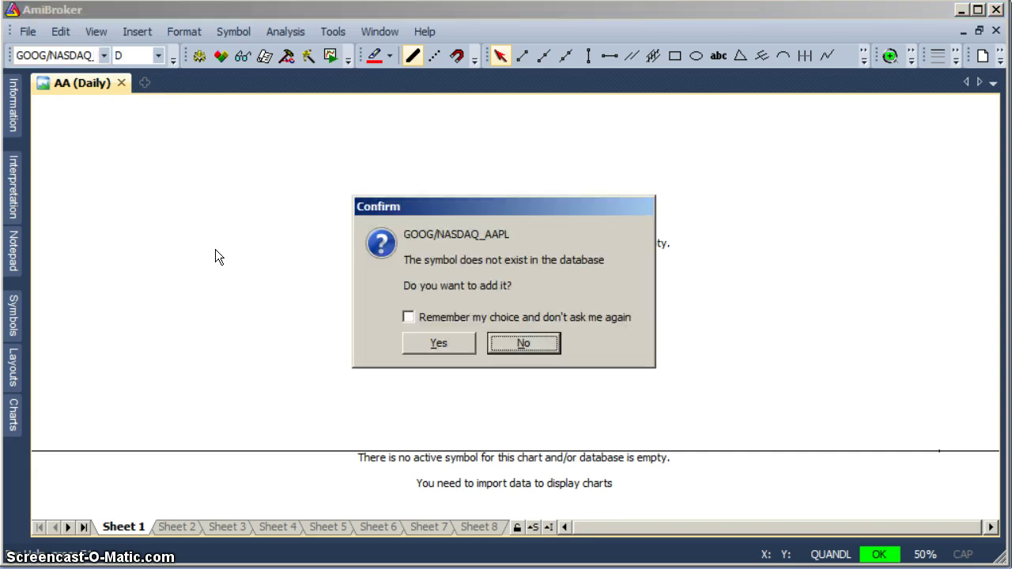
{"action": "left_click", "coordinate": [437, 339]}
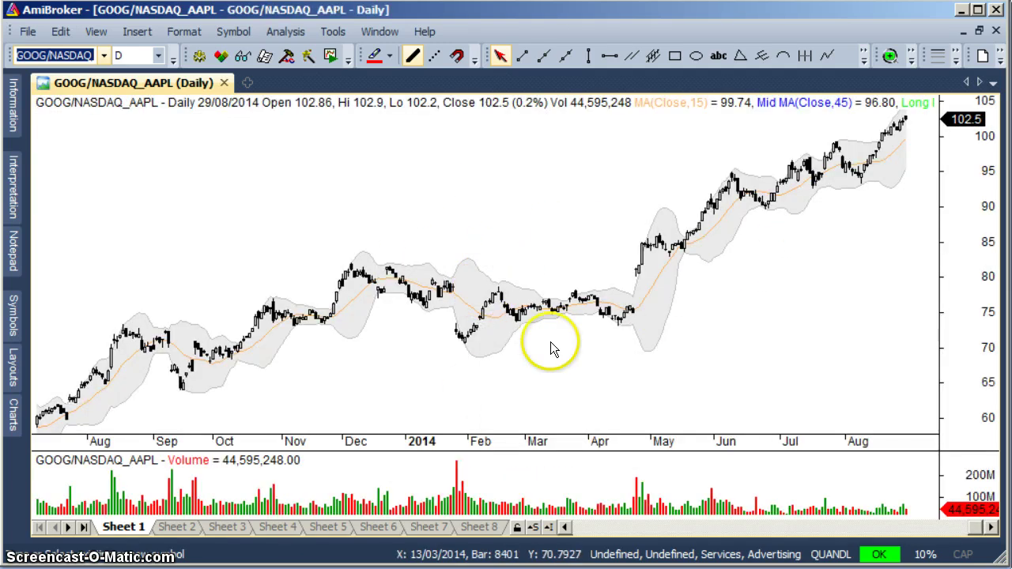
{"action": "left_click", "coordinate": [552, 348]}
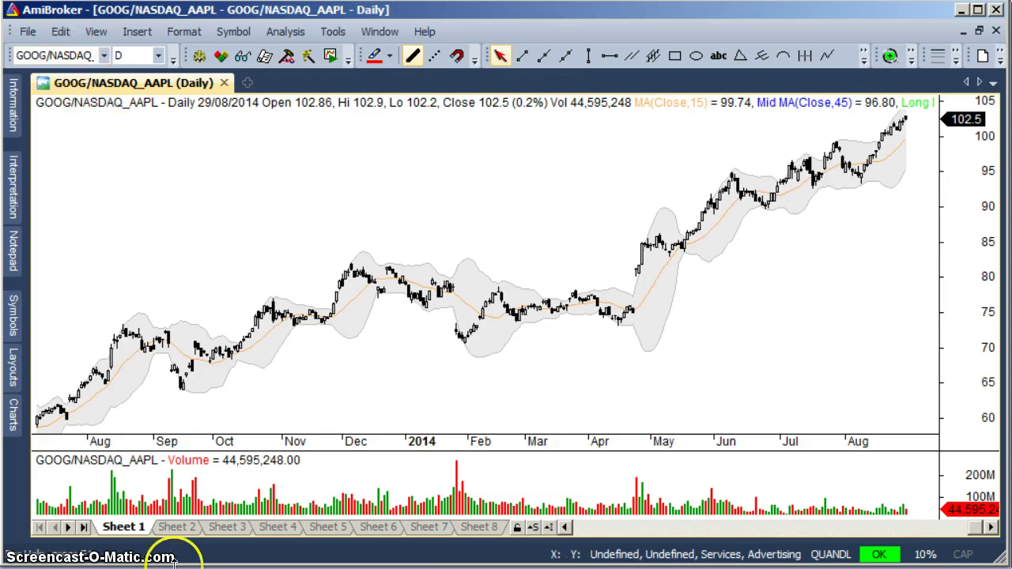
{"action": "key", "text": "alt+Tab"}
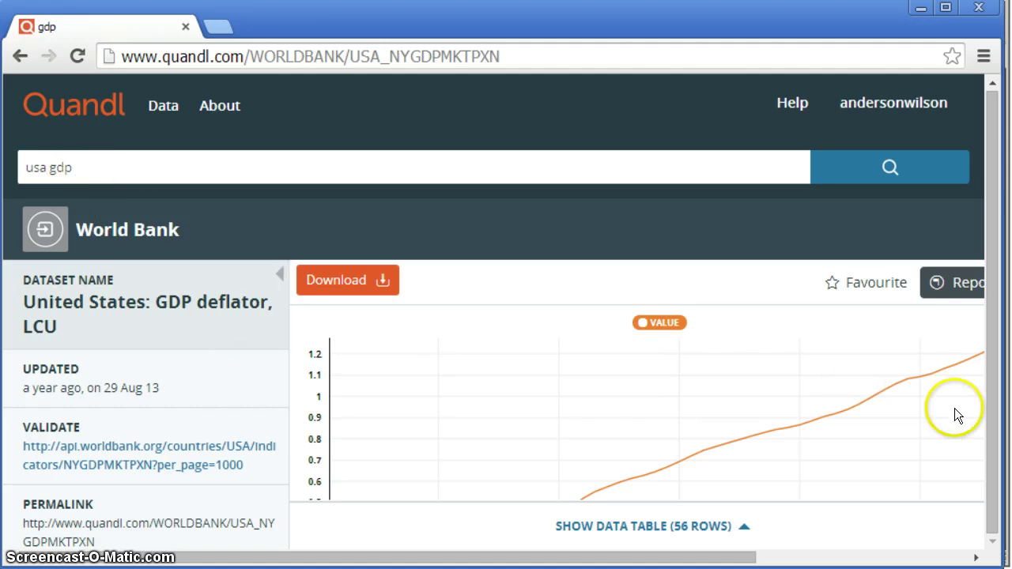
Show the GDP deflator data table, copy WORLDBANK/USA_NYGDPMKTPXN, and select AmiBroker's current symbol.
{"action": "left_click", "coordinate": [907, 518]}
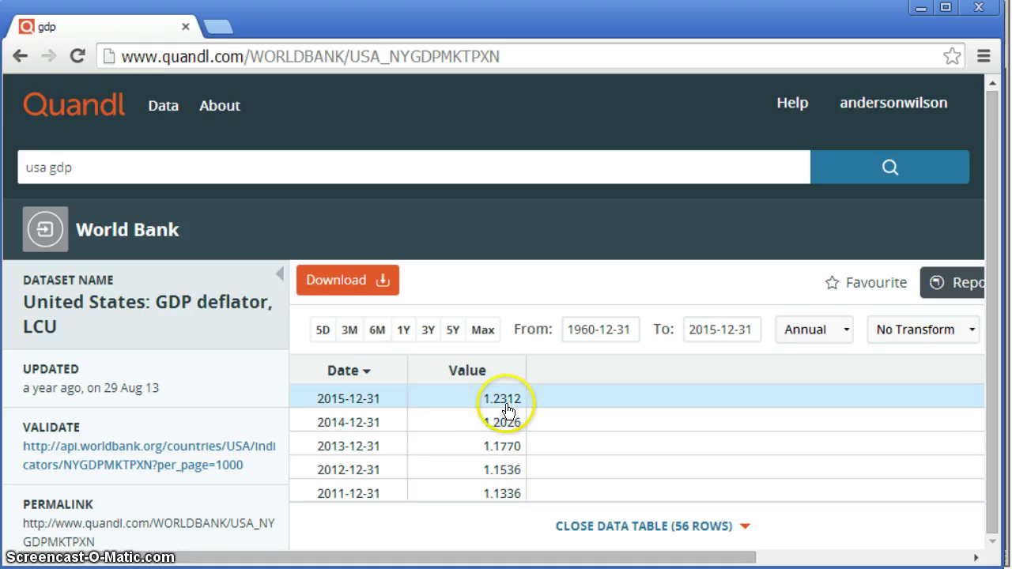
{"action": "scroll", "coordinate": [233, 536], "scroll_direction": "down", "scroll_amount": 1}
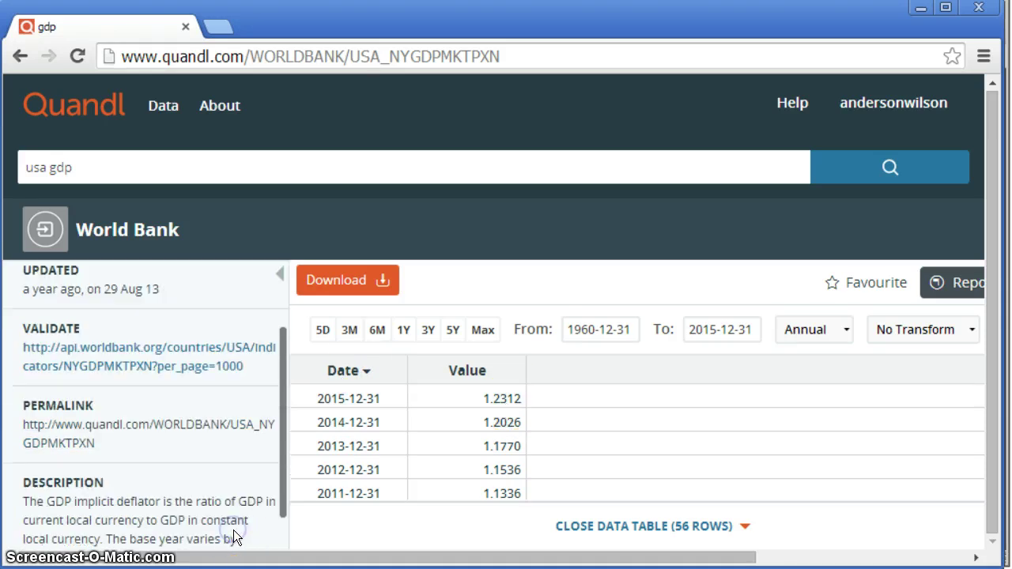
{"action": "scroll", "coordinate": [233, 536], "scroll_direction": "down", "scroll_amount": 1}
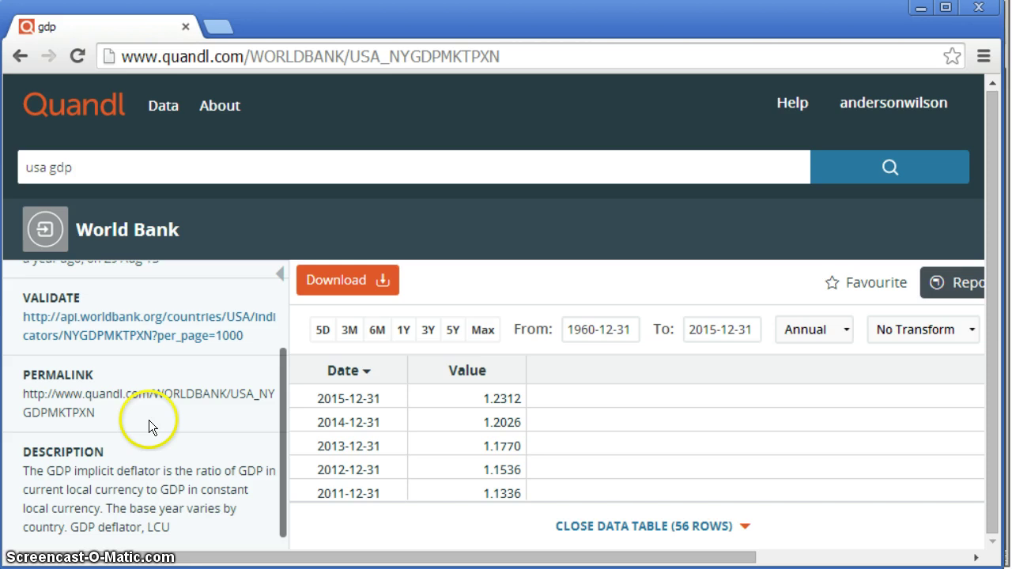
{"action": "left_click_drag", "start_coordinate": [156, 397], "coordinate": [119, 420]}
{"action": "right_click", "coordinate": [197, 395]}
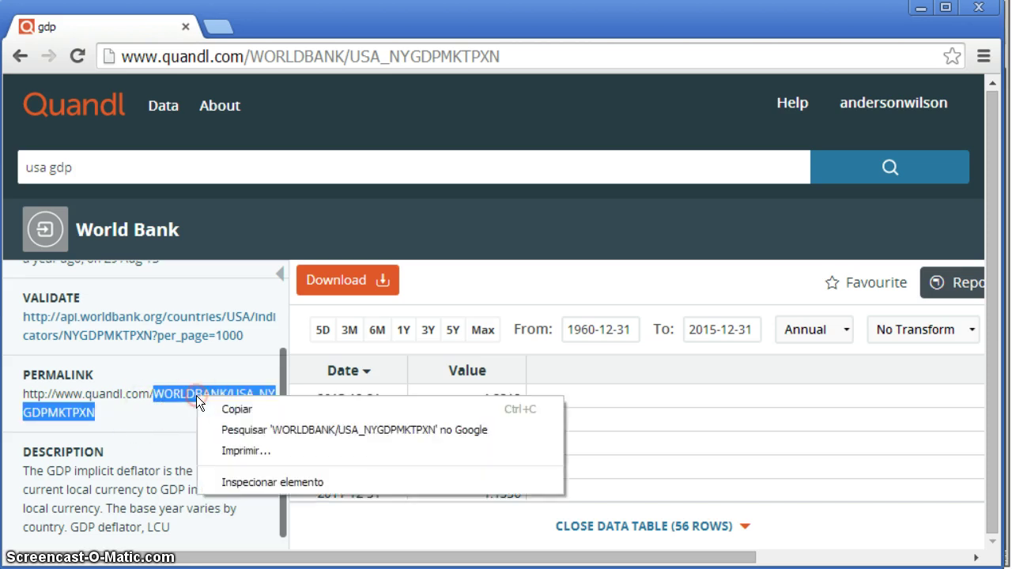
{"action": "left_click", "coordinate": [235, 410]}
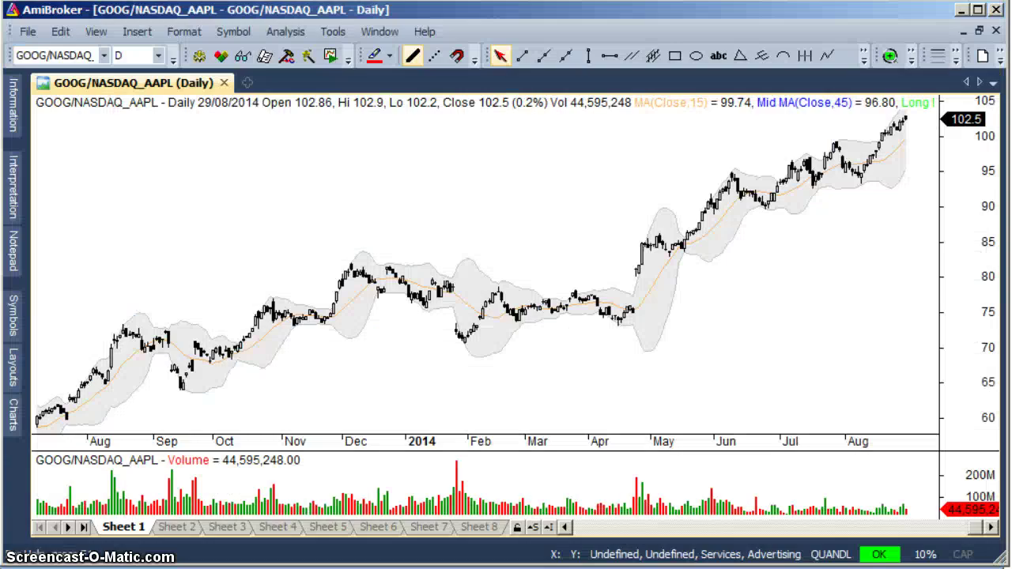
{"action": "left_click", "coordinate": [69, 75]}
{"action": "left_click", "coordinate": [65, 56]}
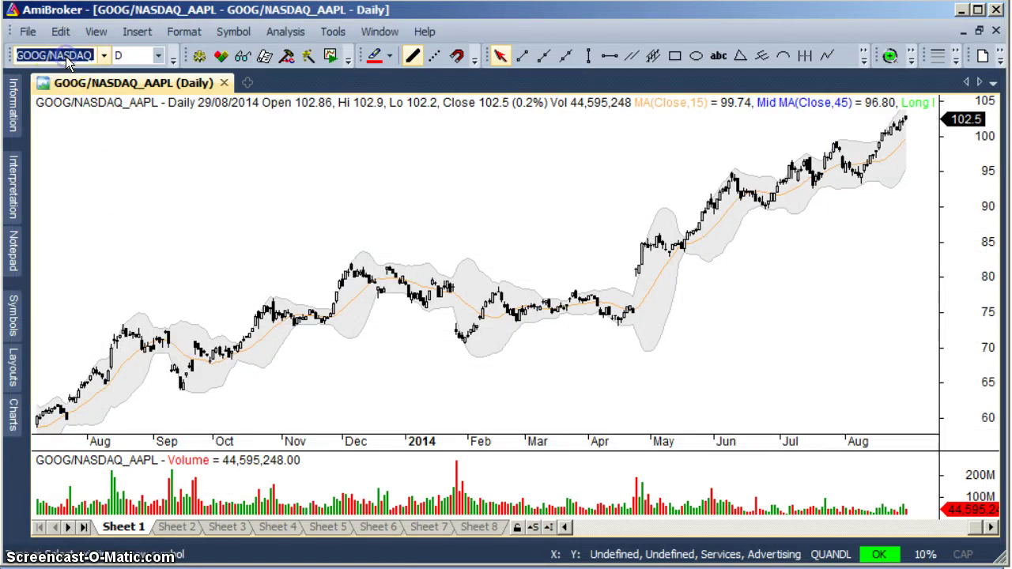
Paste WORLDBANK/USA_NYGDPMKTPXN as the chart symbol and confirm adding it to the database.
{"action": "right_click", "coordinate": [65, 56]}
{"action": "left_click", "coordinate": [111, 114]}
{"action": "key", "text": "Return"}
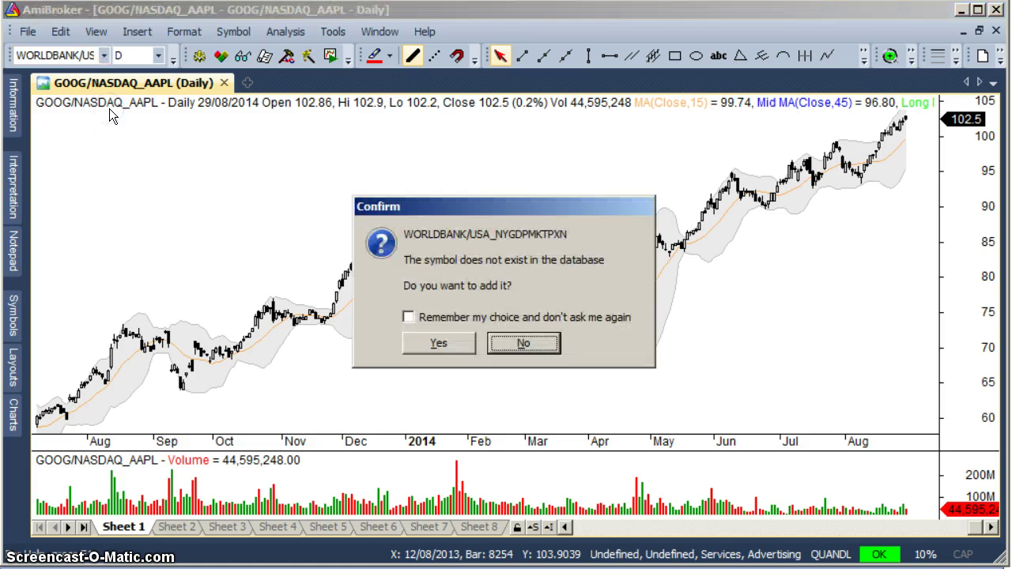
{"action": "left_click", "coordinate": [187, 210]}
{"action": "left_click", "coordinate": [419, 343]}
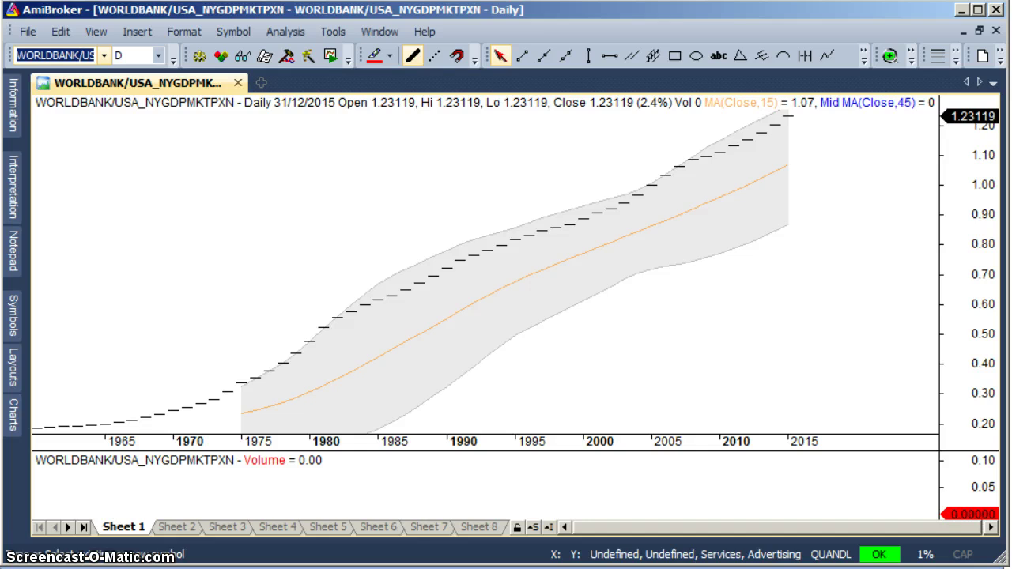
Review the GDP deflator quotes in the Quote Editor, then close it.
{"action": "left_click", "coordinate": [233, 31]}
{"action": "left_click", "coordinate": [271, 187]}
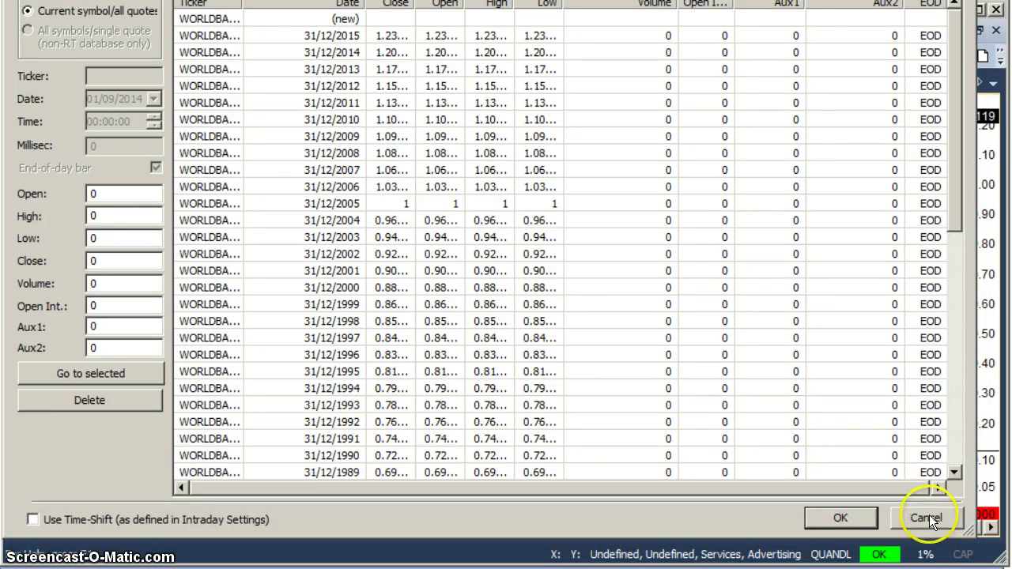
{"action": "left_click", "coordinate": [853, 519]}
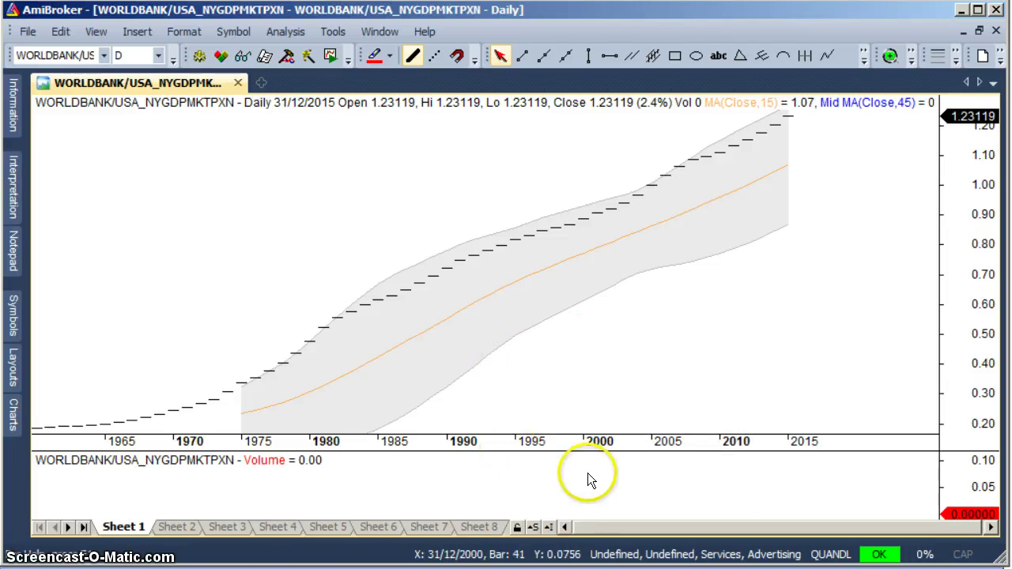
{"action": "mouse_move", "coordinate": [687, 428]}
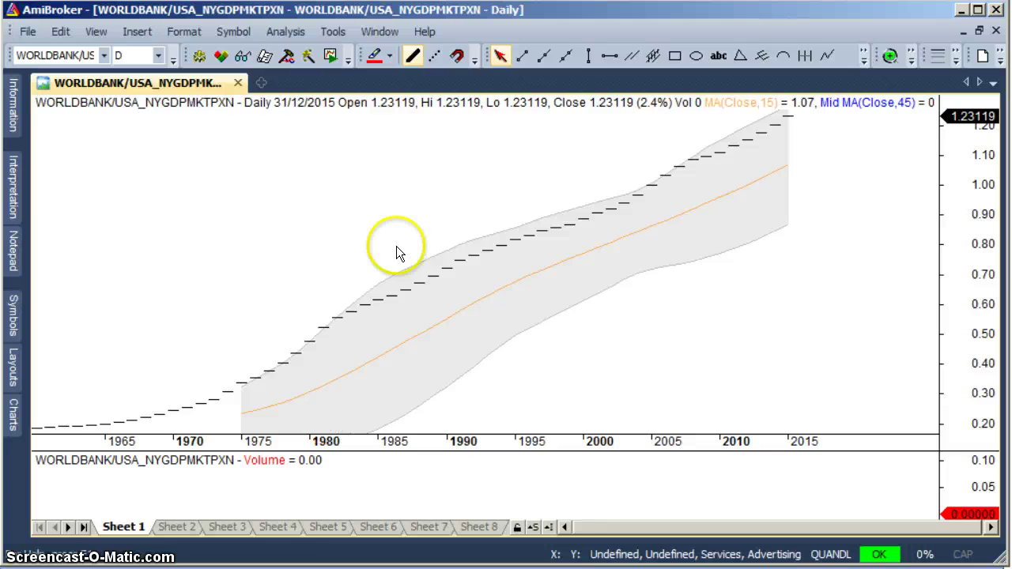
{"action": "mouse_move", "coordinate": [398, 255]}
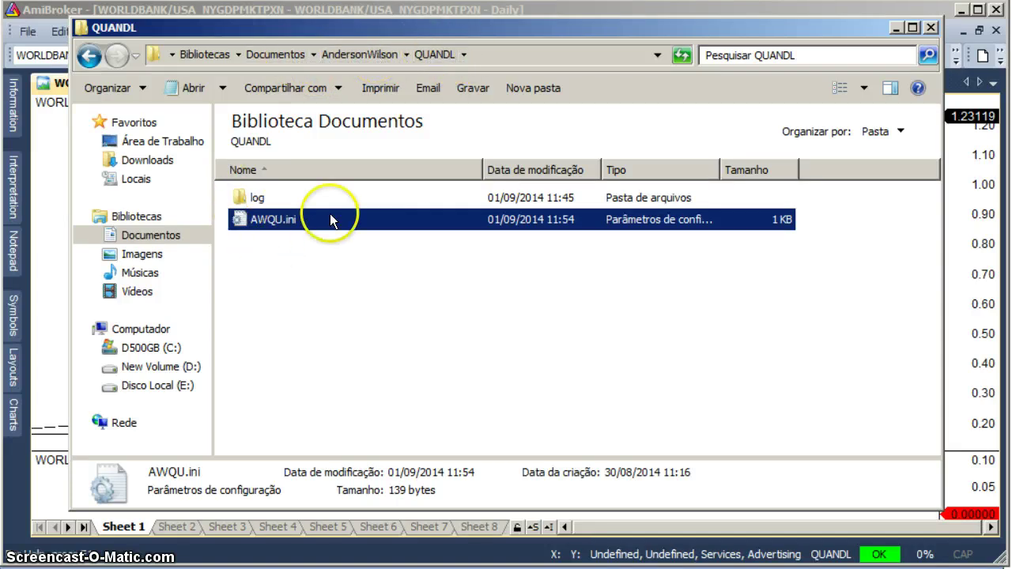
Open AWQU.ini in Notepad and place the cursor at the end of the empty AuthToken= line.
{"action": "double_click", "coordinate": [274, 222]}
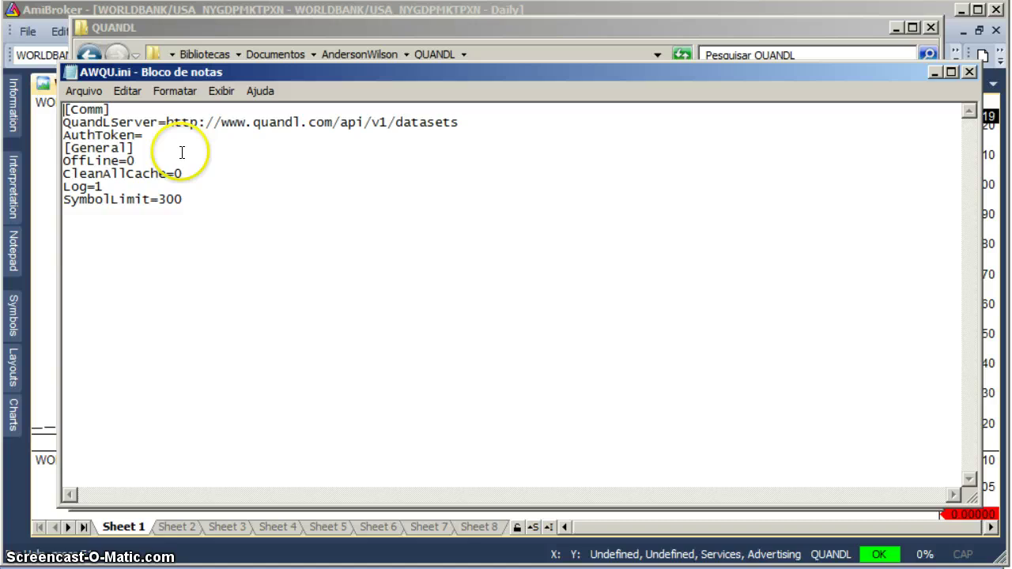
{"action": "mouse_move", "coordinate": [143, 135]}
{"action": "left_mouse_down"}
{"action": "mouse_move", "coordinate": [181, 143]}
{"action": "mouse_move", "coordinate": [144, 136]}
{"action": "left_mouse_up"}
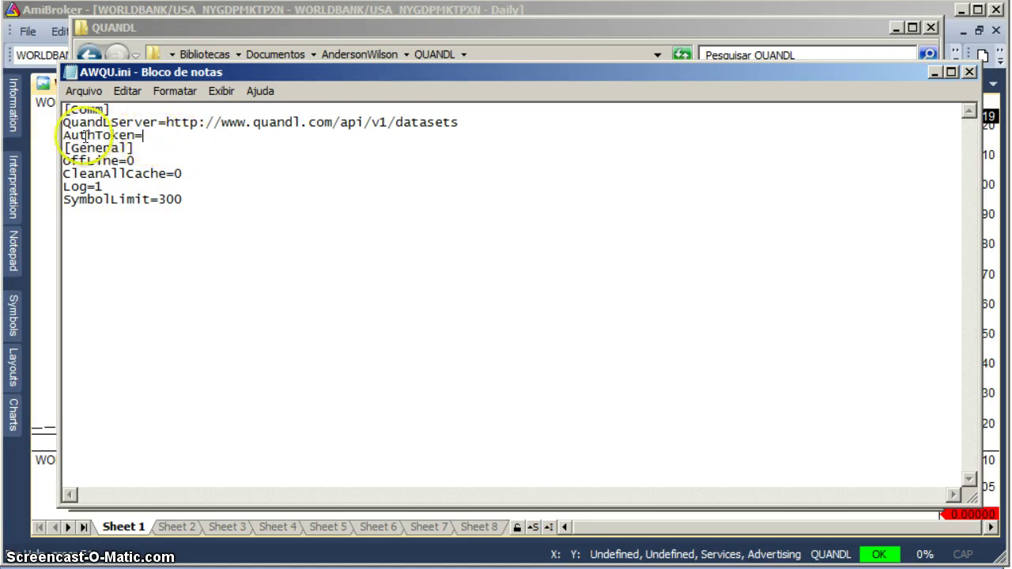
{"action": "left_click", "coordinate": [227, 140]}
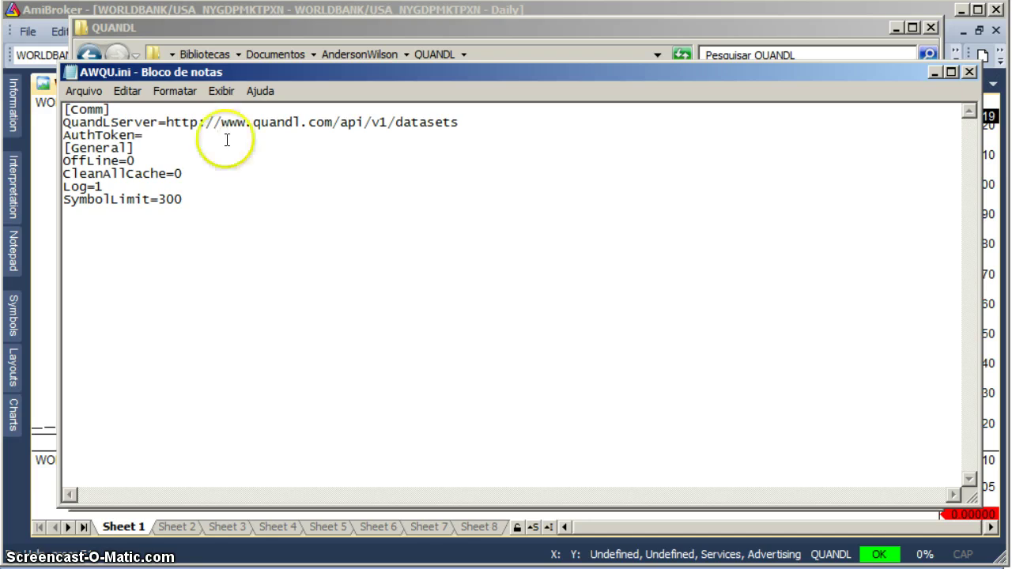
{"action": "left_click", "coordinate": [151, 139]}
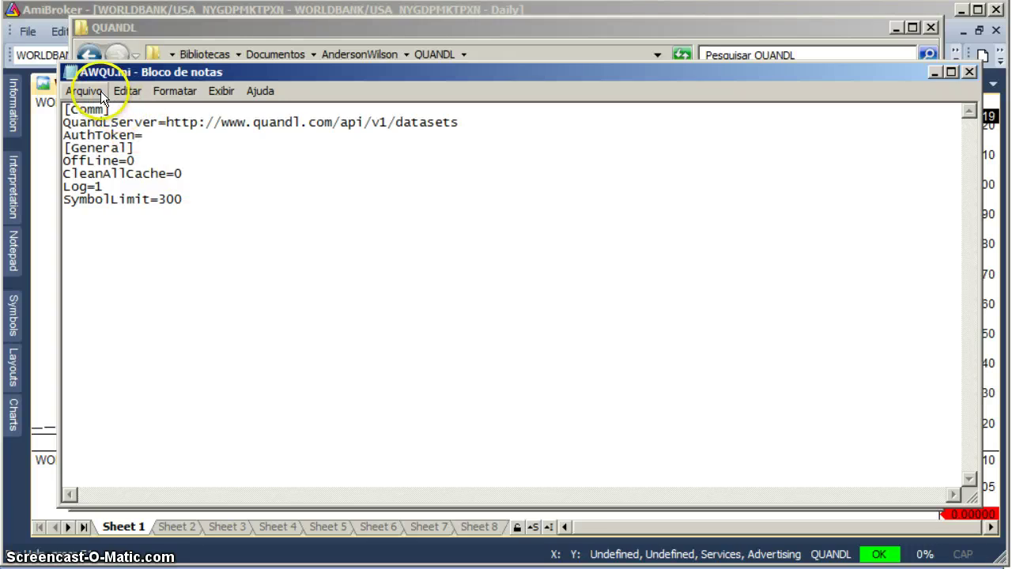